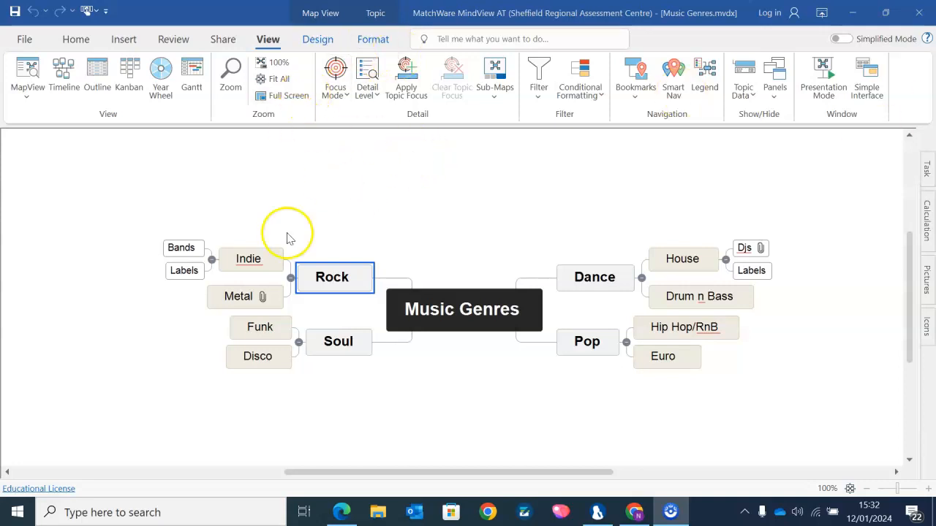
- Fill the Indie sub-topic under Rock with bright red
{"action": "left_click", "coordinate": [250, 263]}
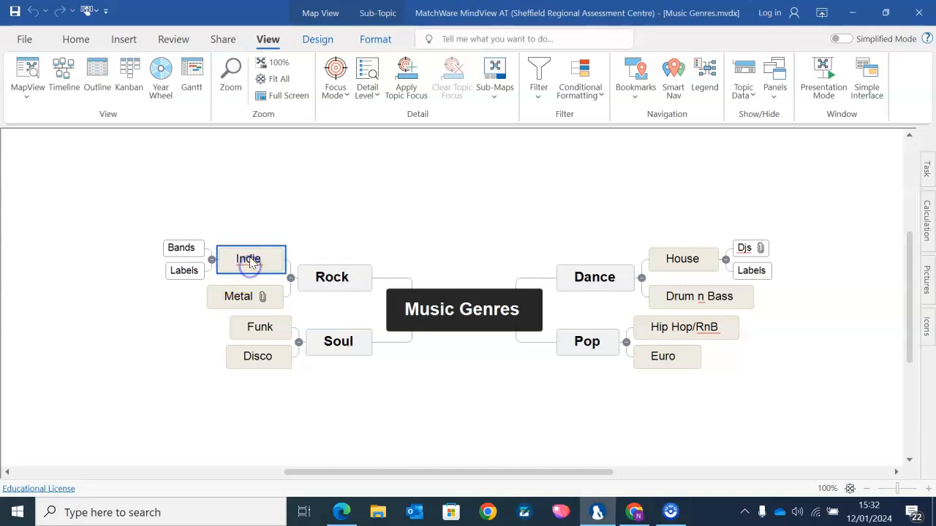
{"action": "left_click", "coordinate": [237, 296]}
{"action": "left_click", "coordinate": [332, 284]}
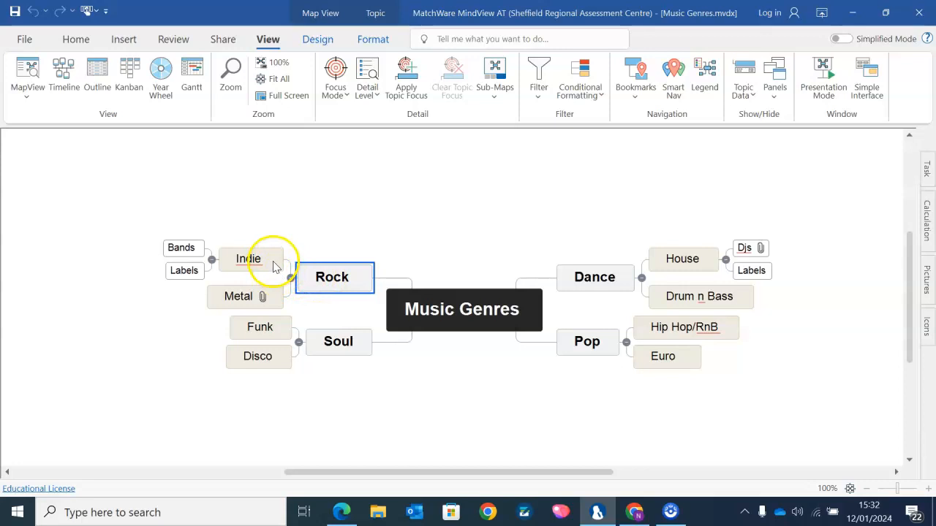
{"action": "left_click", "coordinate": [251, 261]}
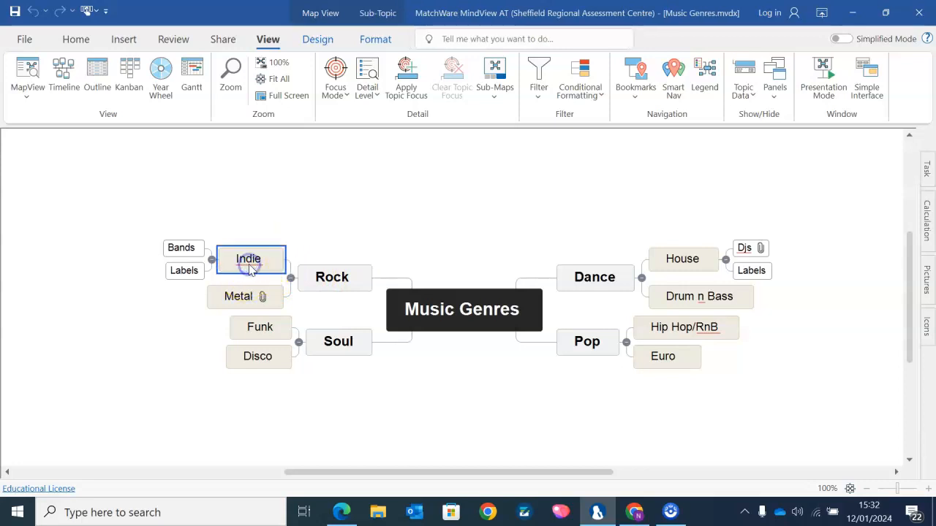
{"action": "left_click", "coordinate": [374, 41]}
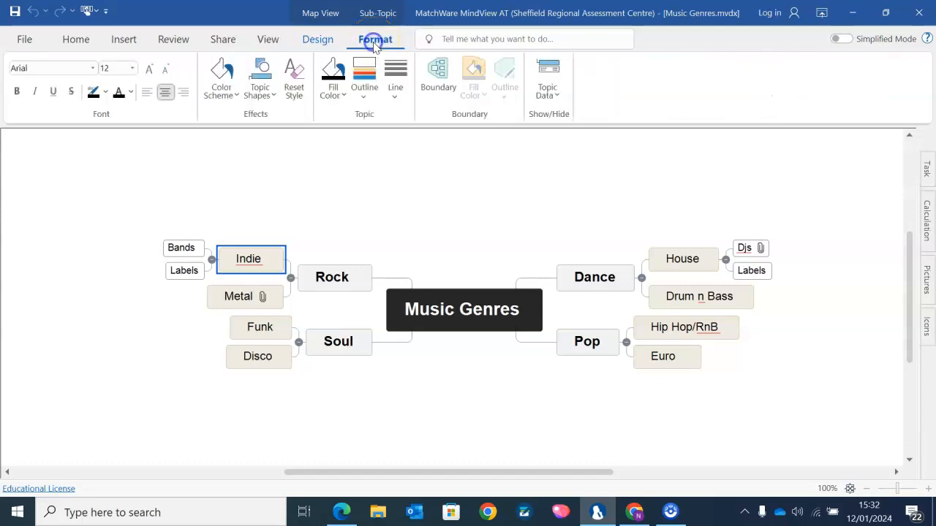
{"action": "left_click", "coordinate": [344, 95]}
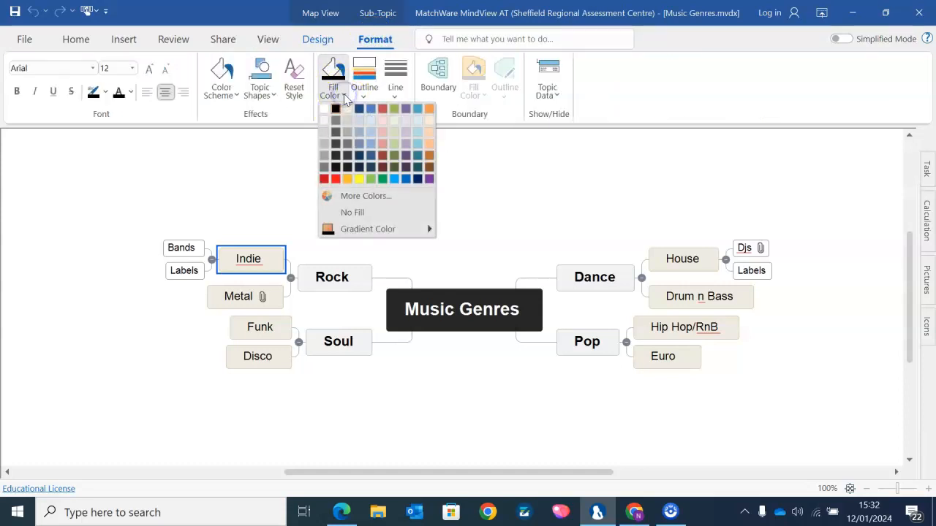
{"action": "left_click", "coordinate": [335, 180]}
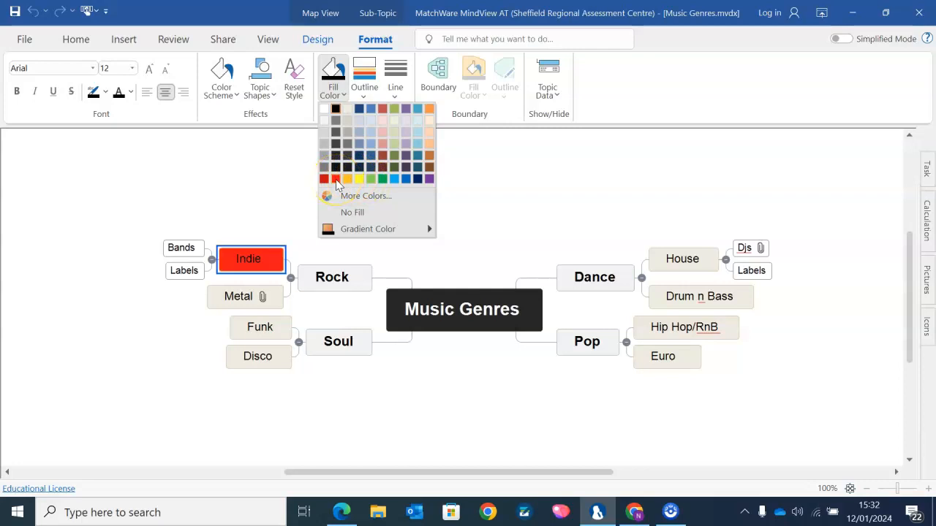
{"action": "left_click", "coordinate": [336, 180]}
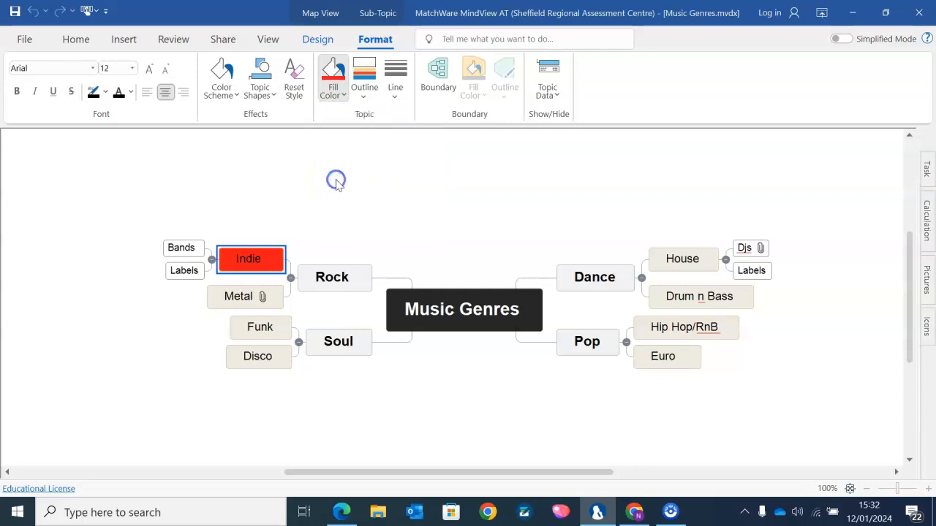
{"action": "left_click", "coordinate": [368, 228]}
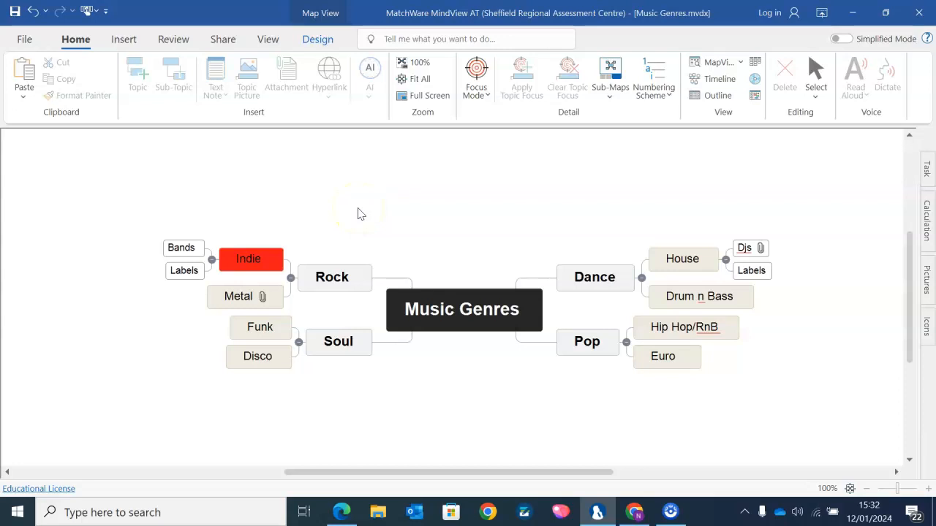
- Add a red flag icon to the Hip Hop/RnB sub-topic under Pop
{"action": "left_click_drag", "start_coordinate": [460, 472], "coordinate": [491, 473]}
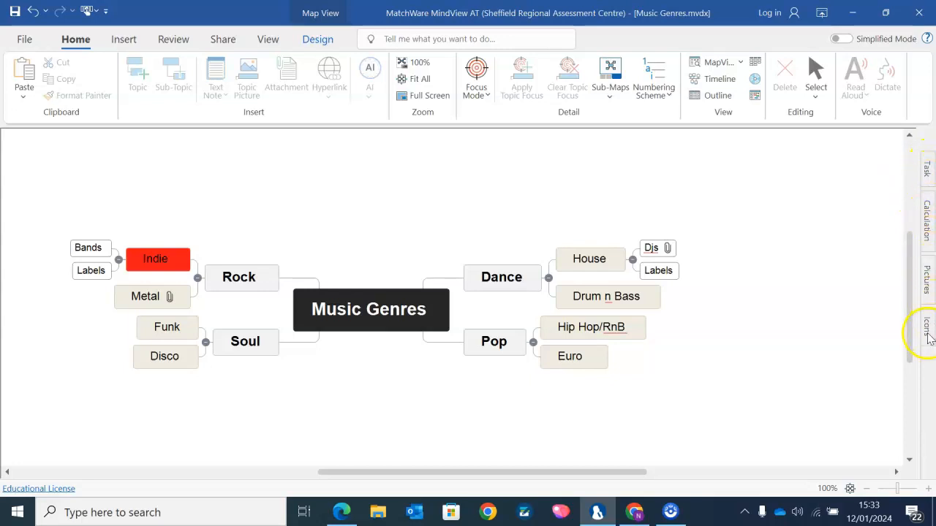
{"action": "left_click", "coordinate": [928, 333]}
{"action": "scroll", "coordinate": [820, 327], "scroll_direction": "down", "scroll_amount": 1}
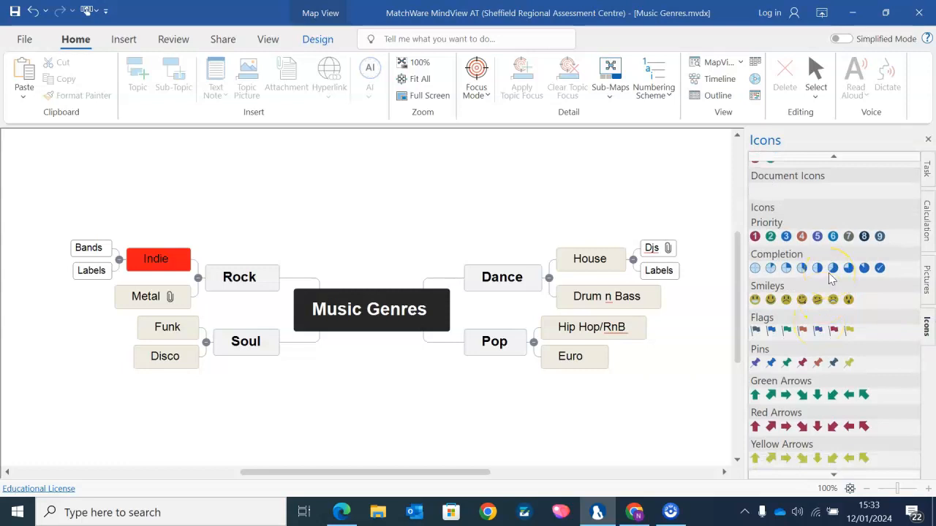
{"action": "scroll", "coordinate": [832, 278], "scroll_direction": "down", "scroll_amount": 1}
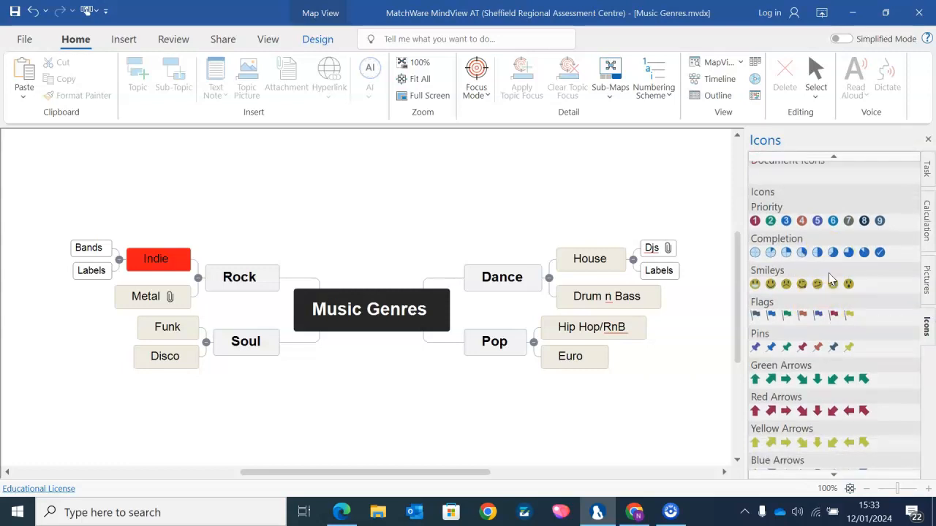
{"action": "left_click", "coordinate": [642, 328]}
{"action": "left_click", "coordinate": [601, 362]}
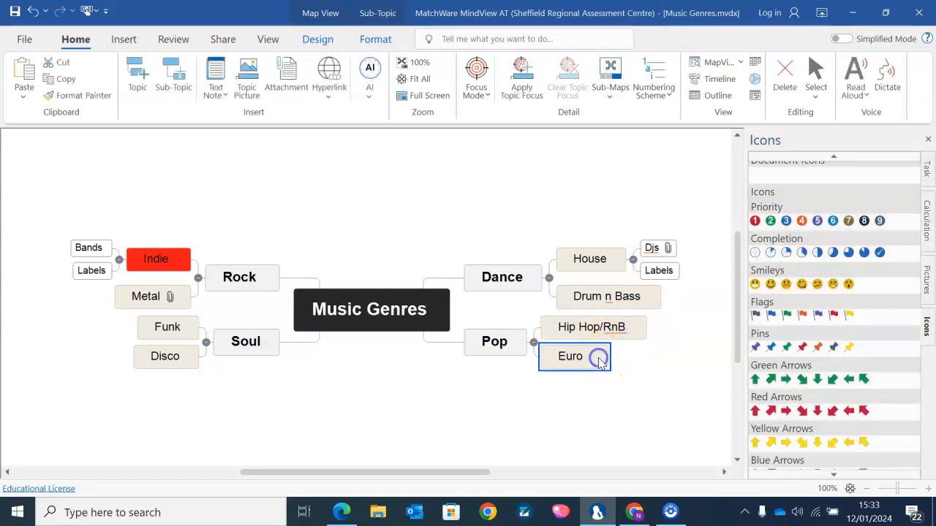
{"action": "left_click", "coordinate": [638, 329]}
{"action": "scroll", "coordinate": [805, 307], "scroll_direction": "down", "scroll_amount": 1}
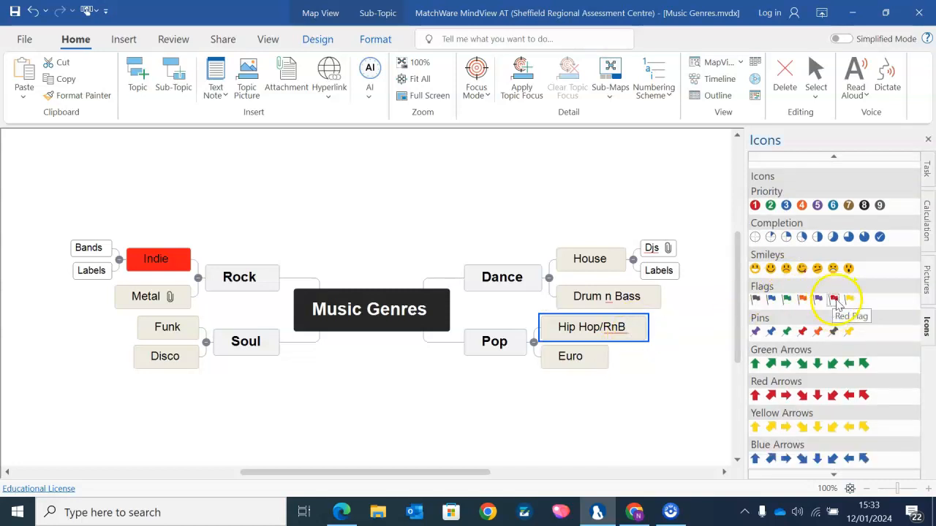
{"action": "left_click", "coordinate": [835, 300]}
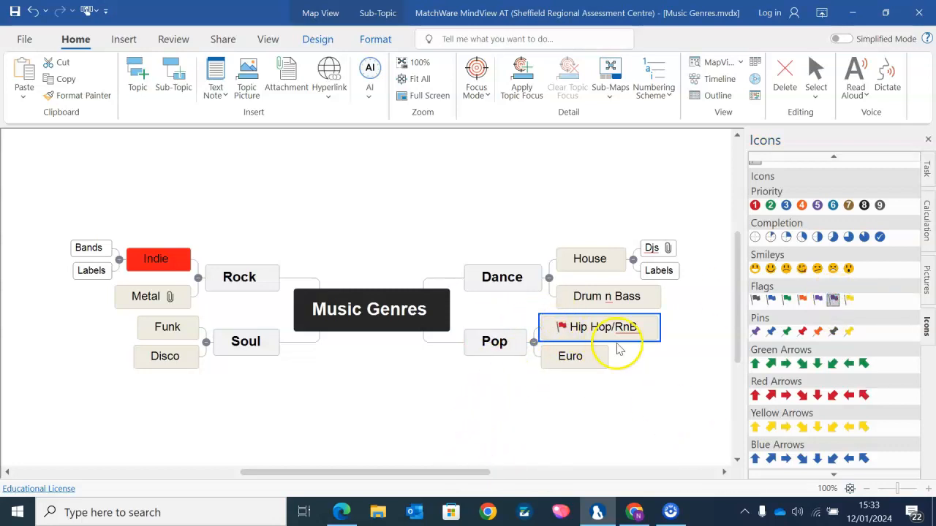
{"action": "left_click", "coordinate": [928, 139]}
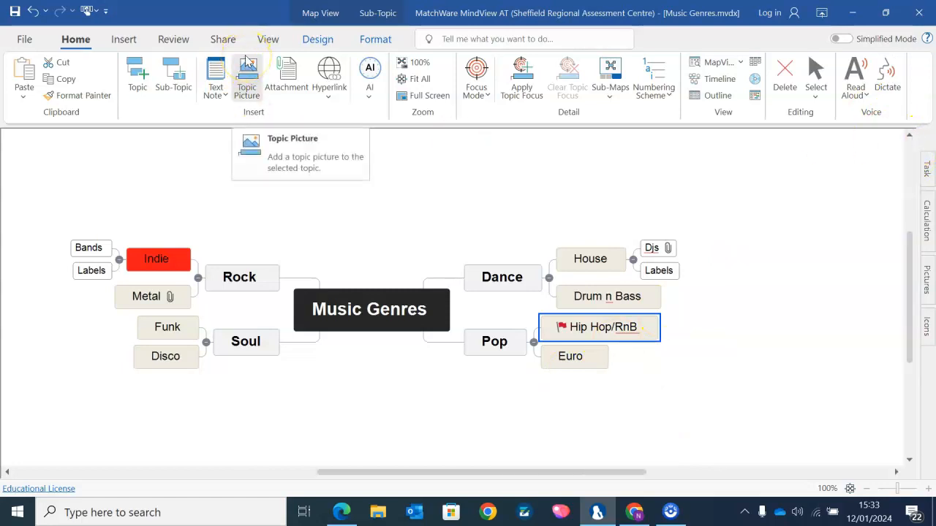
- Display the legend on the Music Genres map
{"action": "left_click", "coordinate": [267, 40]}
{"action": "left_click", "coordinate": [705, 77]}
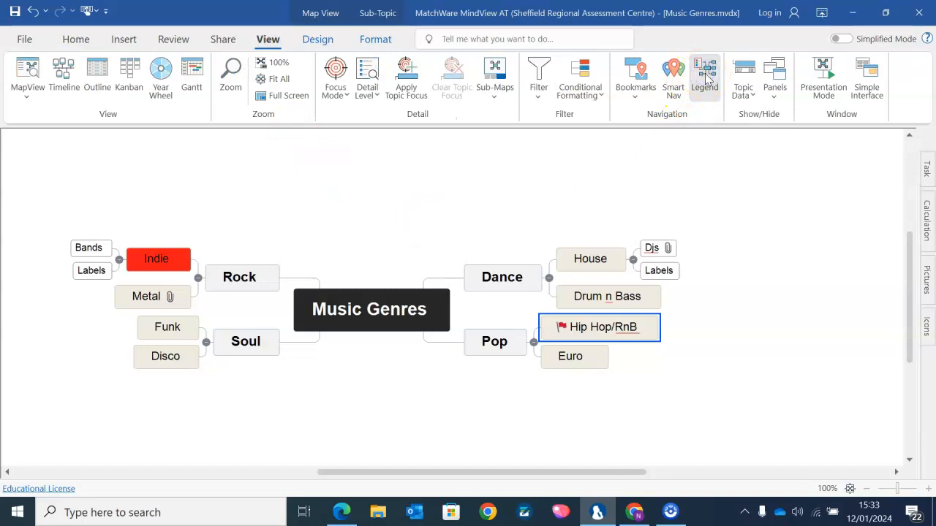
{"action": "left_click", "coordinate": [706, 77]}
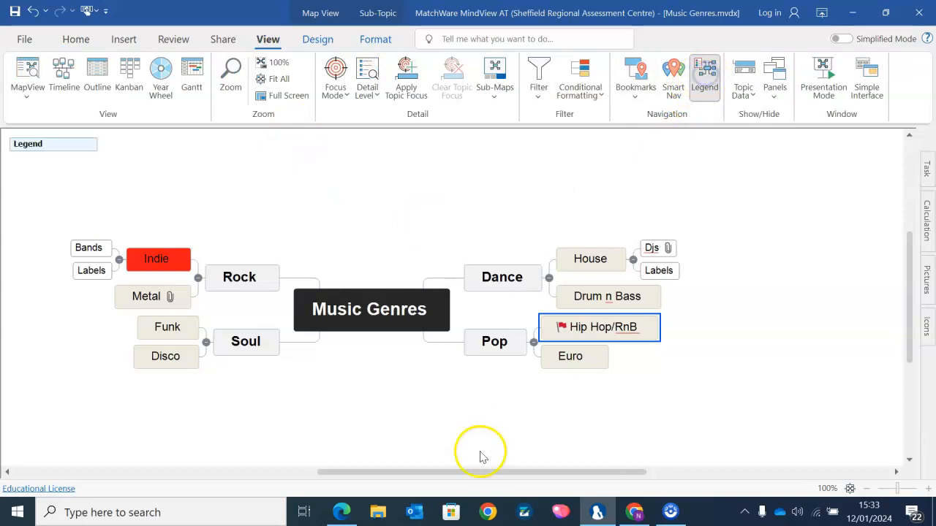
{"action": "left_click_drag", "start_coordinate": [474, 476], "coordinate": [433, 471]}
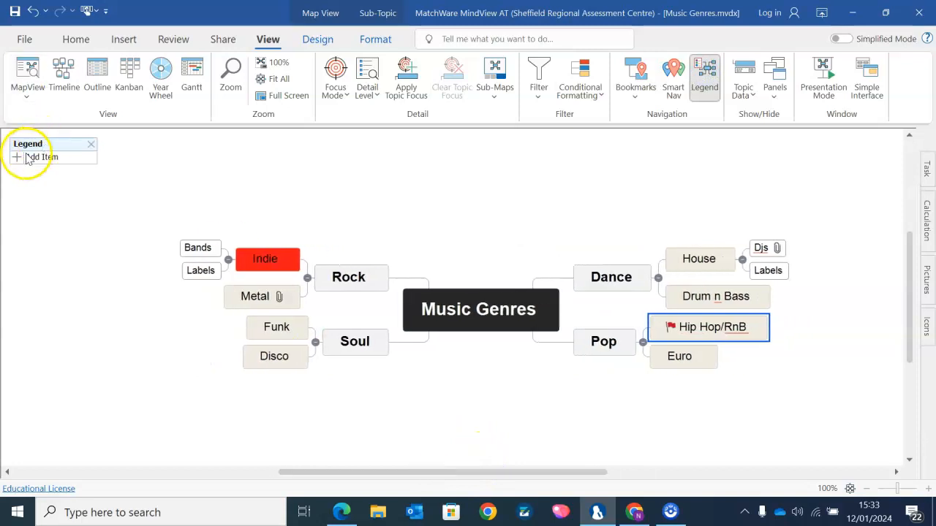
- Add a color item to the legend using the red sampled from the Indie topic, labelled "More research is needed"
{"action": "left_click", "coordinate": [18, 159]}
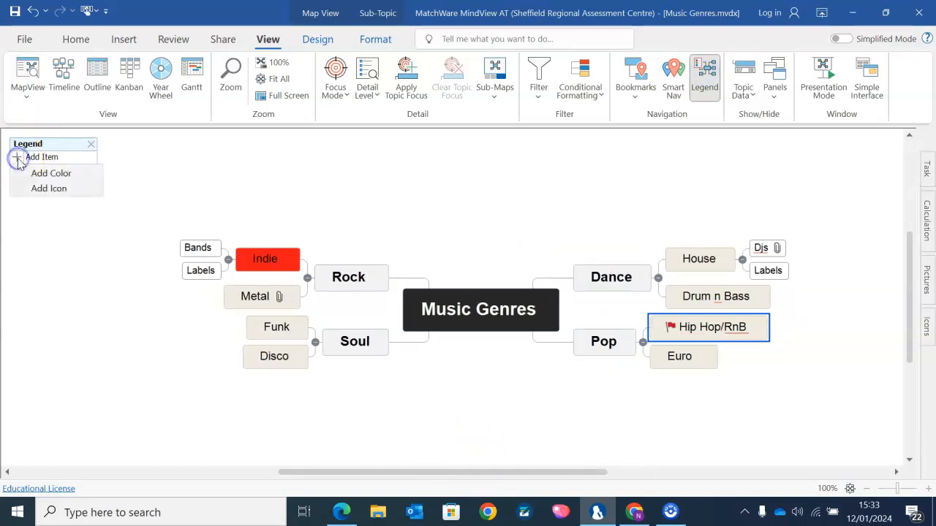
{"action": "left_click", "coordinate": [57, 177]}
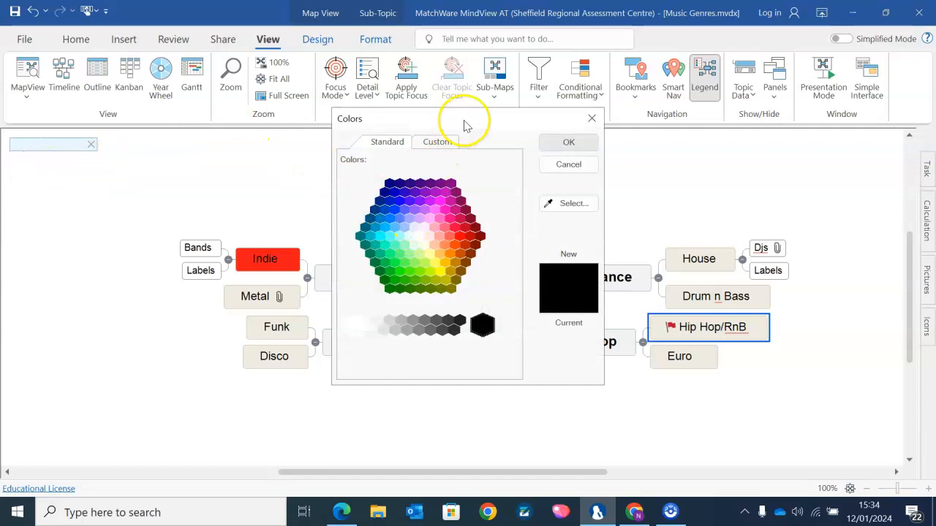
{"action": "left_click_drag", "start_coordinate": [468, 121], "coordinate": [611, 130]}
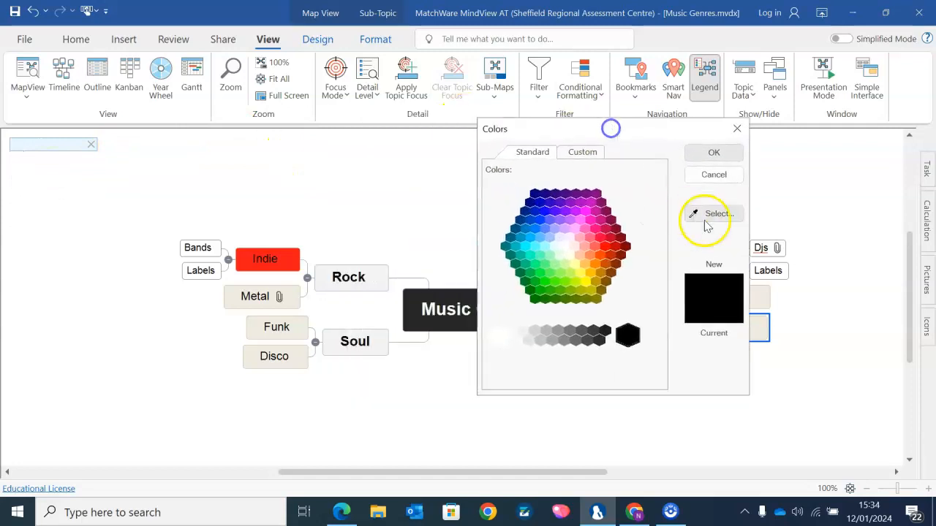
{"action": "left_click", "coordinate": [708, 215]}
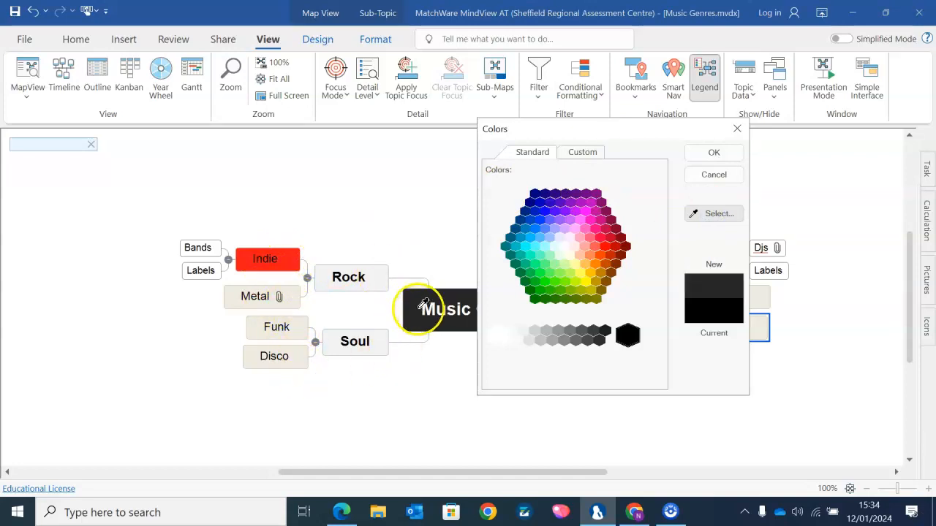
{"action": "left_click", "coordinate": [296, 255]}
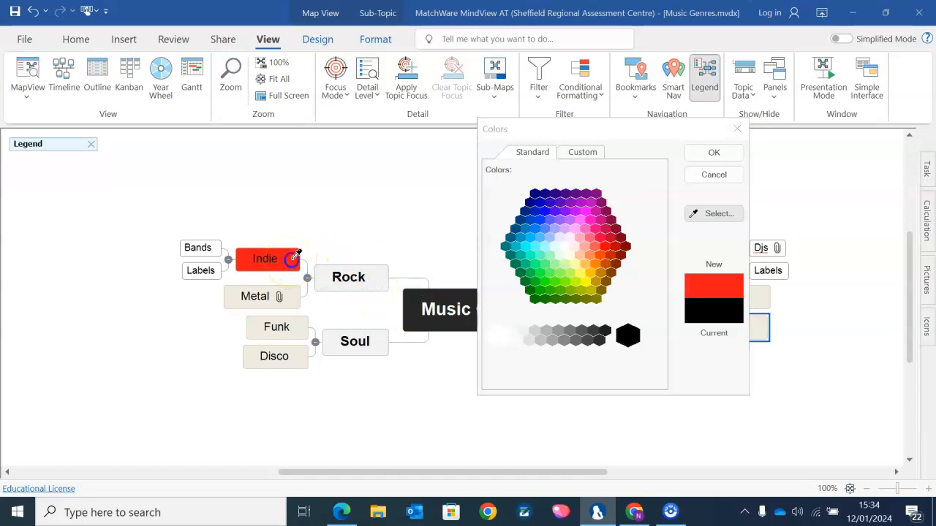
{"action": "left_click", "coordinate": [714, 153]}
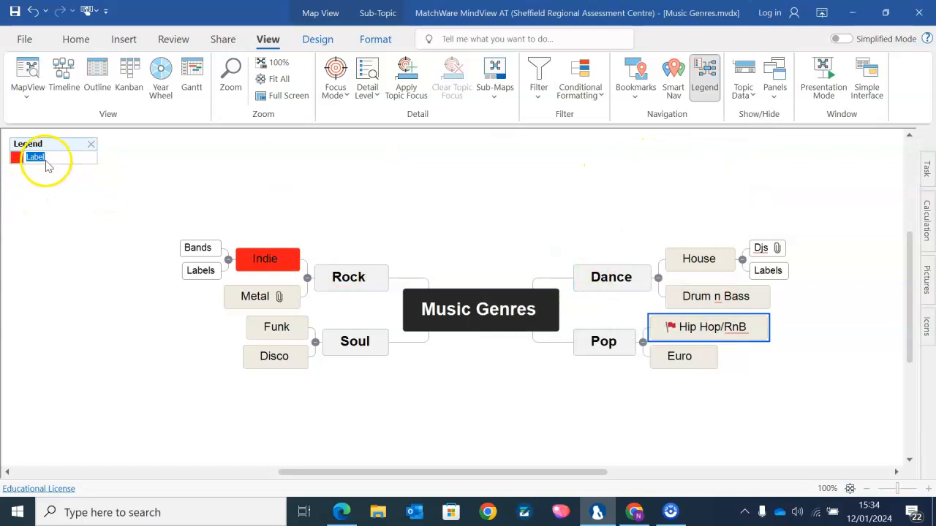
{"action": "type", "text": "More research is needed"}
{"action": "left_click", "coordinate": [185, 173]}
{"action": "left_click", "coordinate": [592, 251]}
{"action": "left_click", "coordinate": [127, 229]}
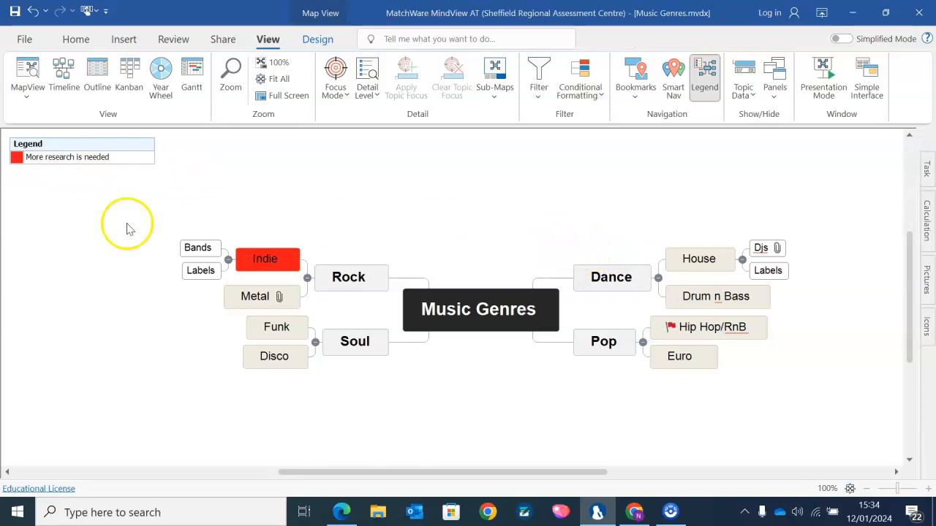
- Add the red flag icon to the legend and label it "More research is needed"
{"action": "mouse_move", "coordinate": [63, 165]}
{"action": "left_click", "coordinate": [17, 172]}
{"action": "left_click", "coordinate": [32, 199]}
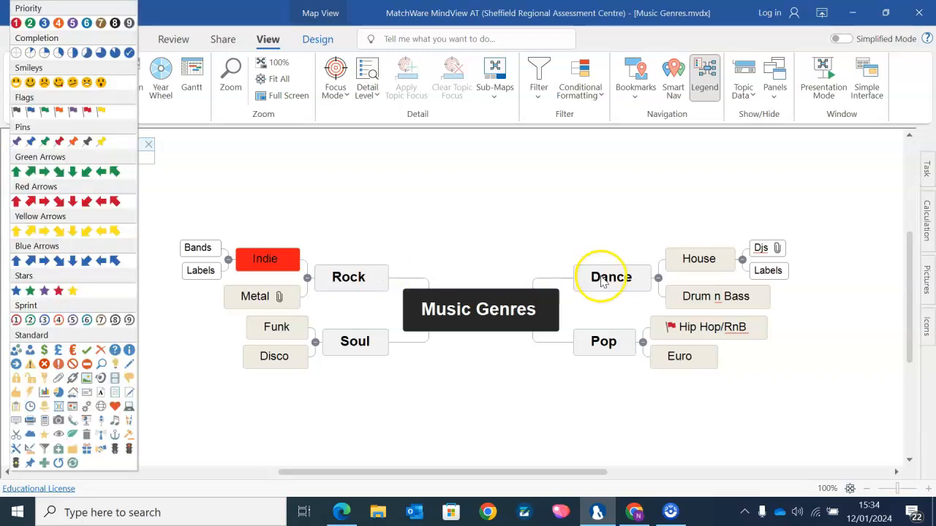
{"action": "left_click", "coordinate": [86, 112]}
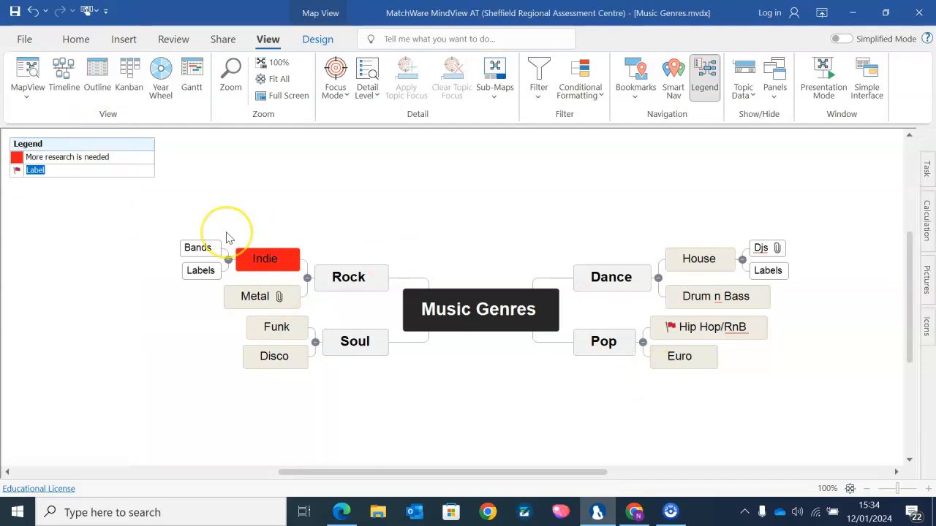
{"action": "type", "text": "More"}
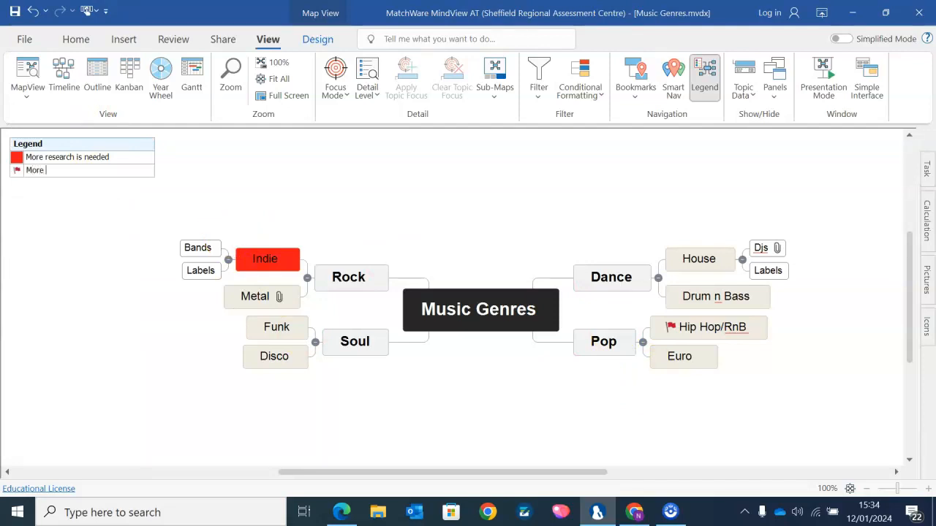
{"action": "type", "text": " reserach is needed"}
{"action": "mouse_move", "coordinate": [154, 168]}
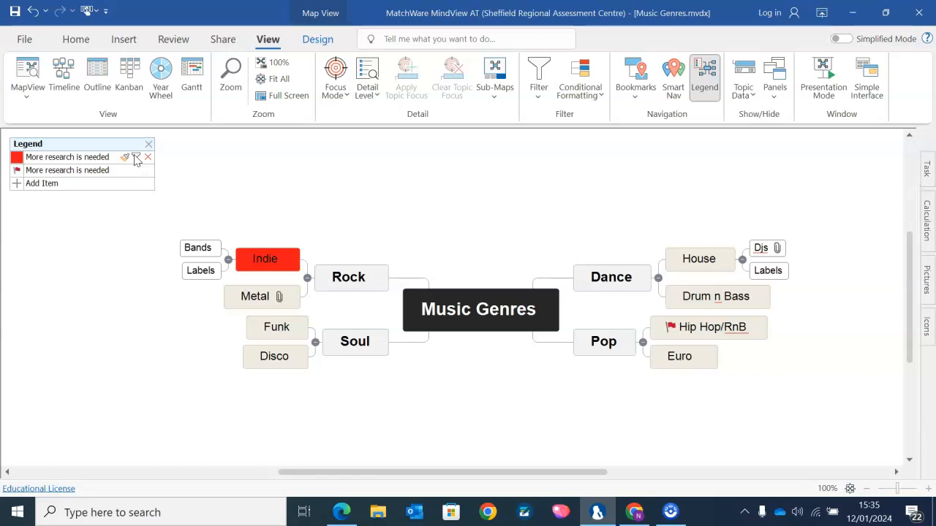
- Filter the map by the red color legend item and by the red flag item in turn, clearing each filter after viewing
{"action": "left_click", "coordinate": [134, 157]}
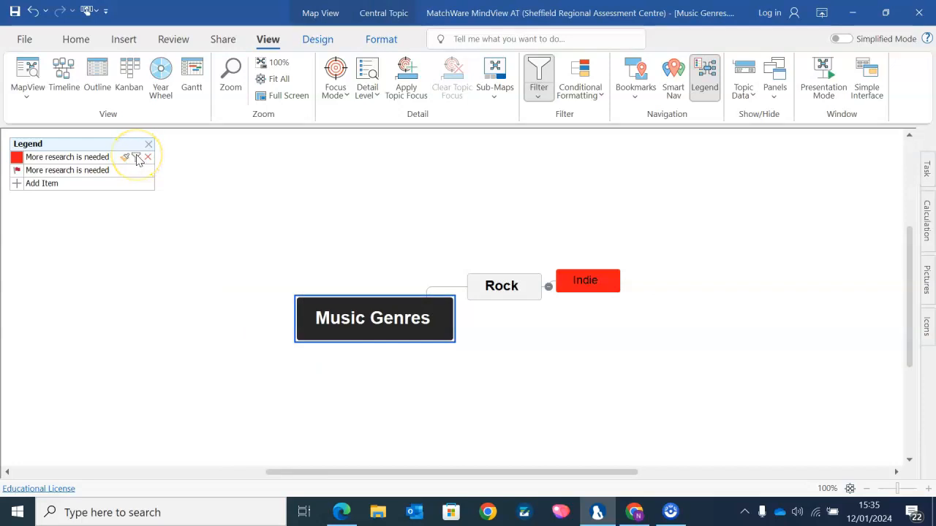
{"action": "left_click", "coordinate": [136, 158]}
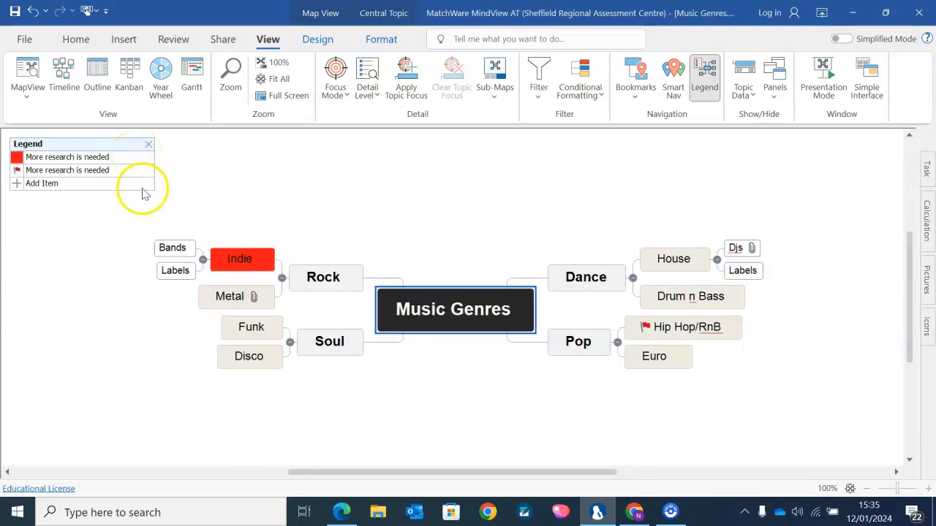
{"action": "left_click", "coordinate": [135, 170]}
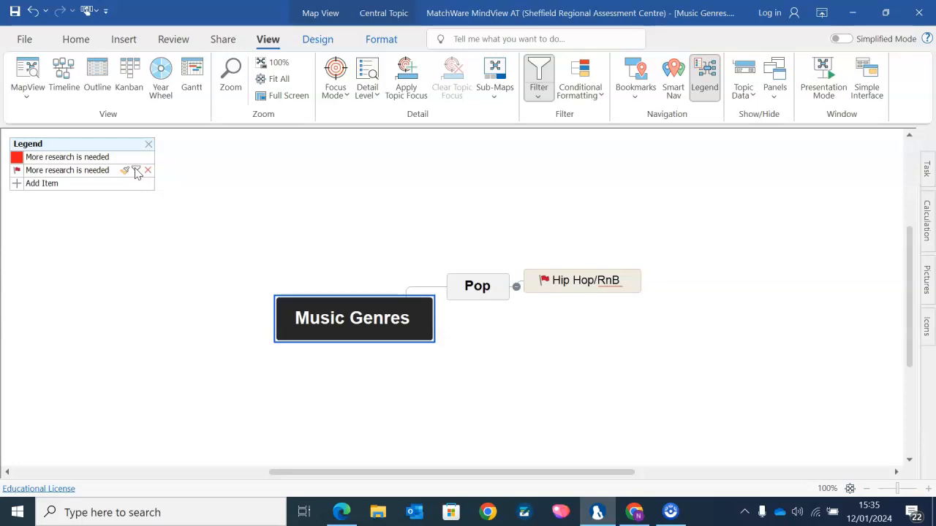
{"action": "left_click", "coordinate": [135, 171]}
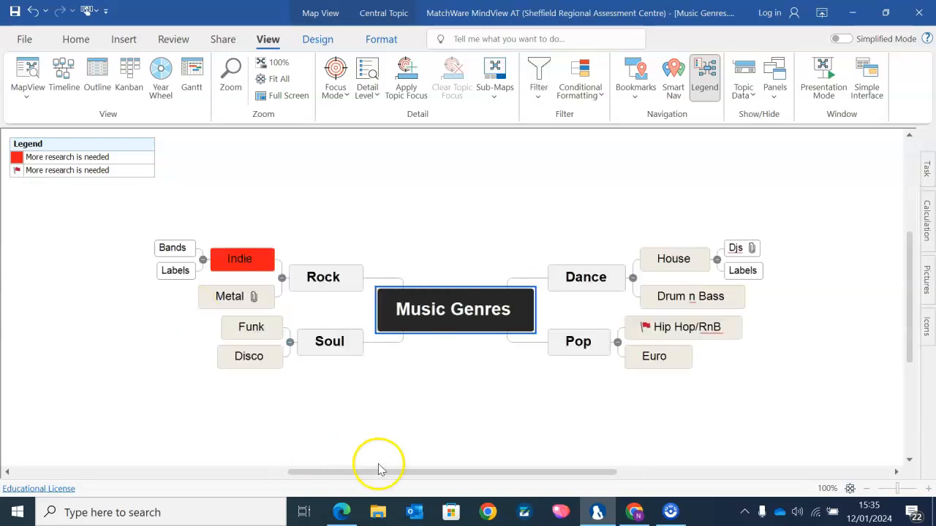